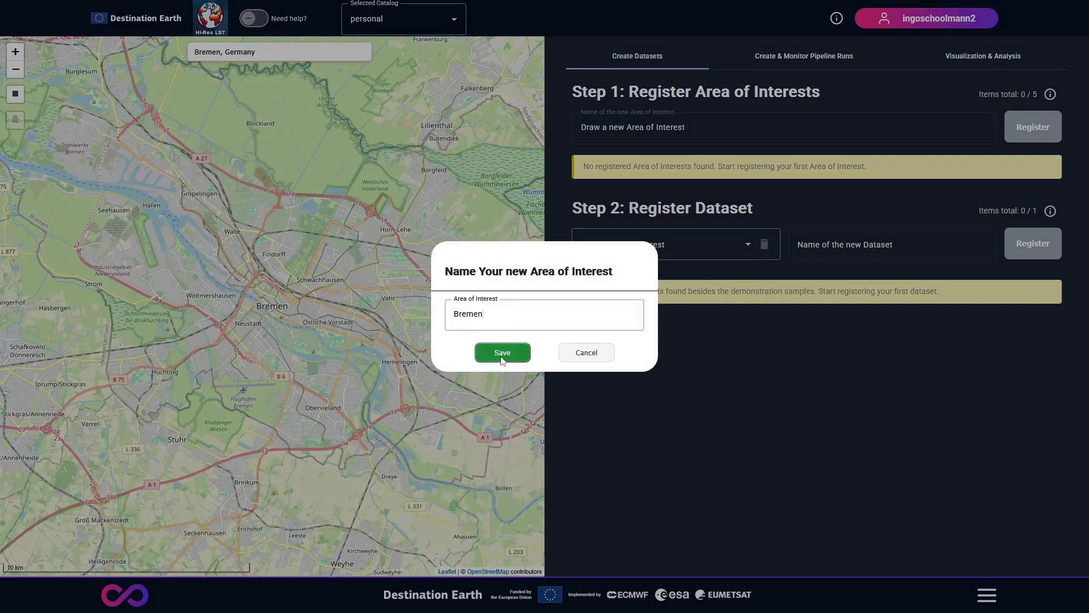
Step: Save the drawn area of interest under the name Bremen and register it
click(502, 353)
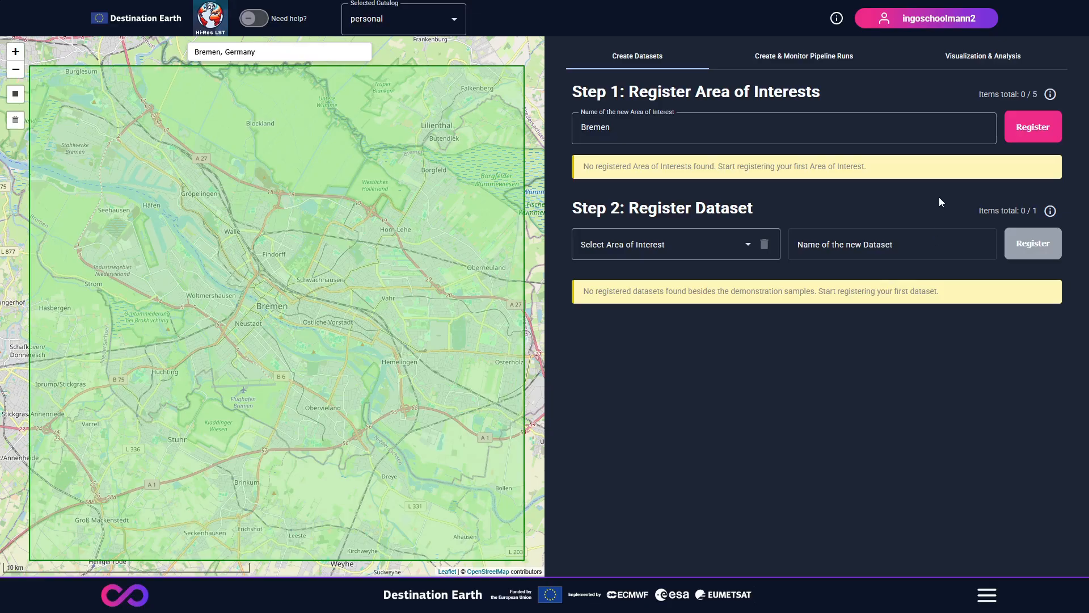
click(1034, 132)
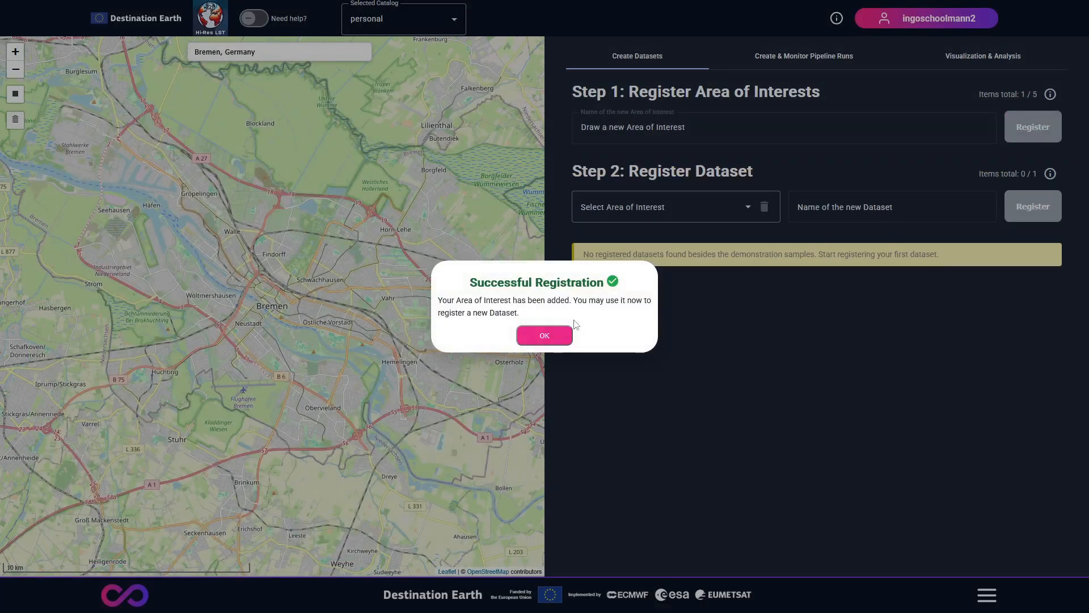
click(547, 333)
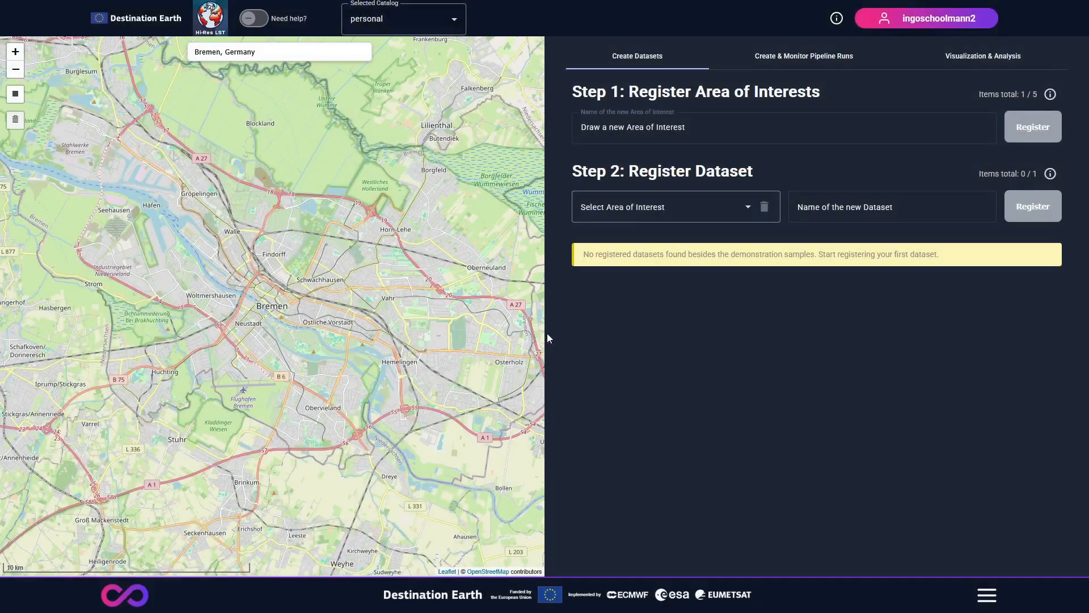
Step: Register a new dataset named Bremen_30 linked to the Bremen area of interest
click(664, 218)
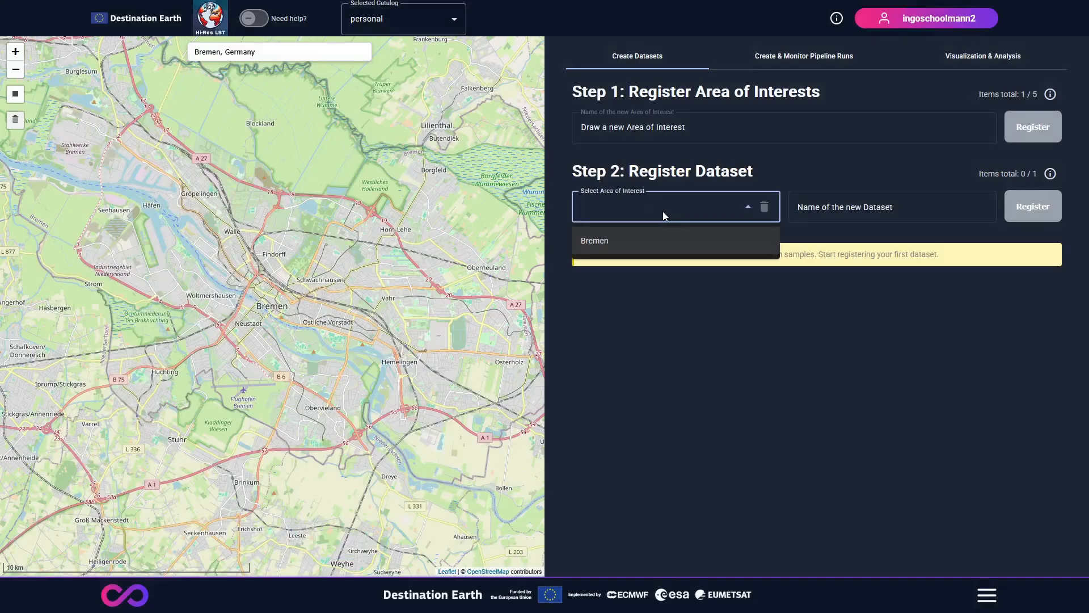
click(652, 246)
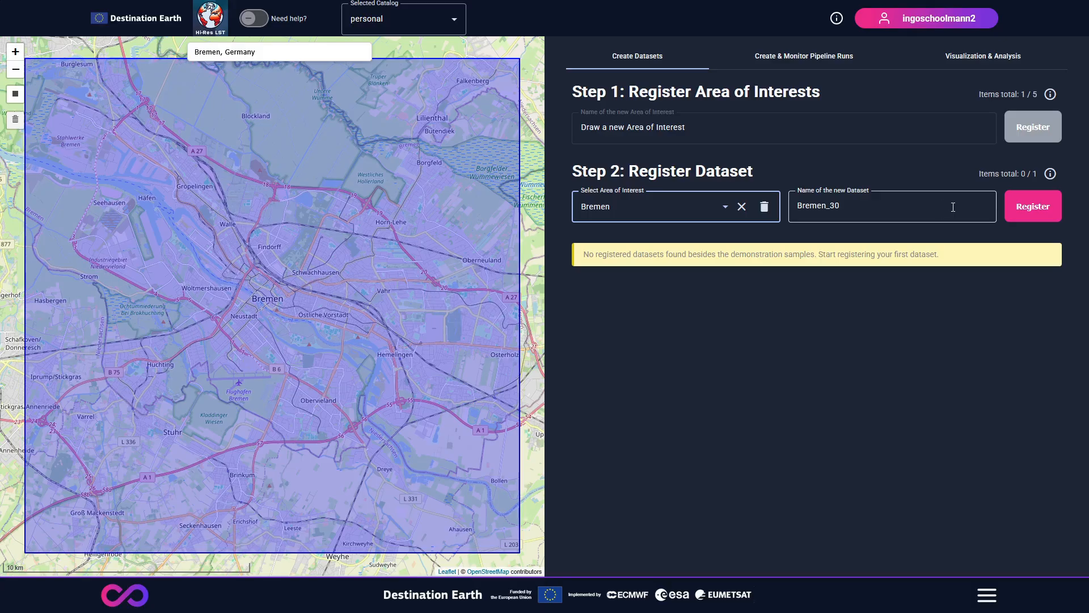
click(1030, 211)
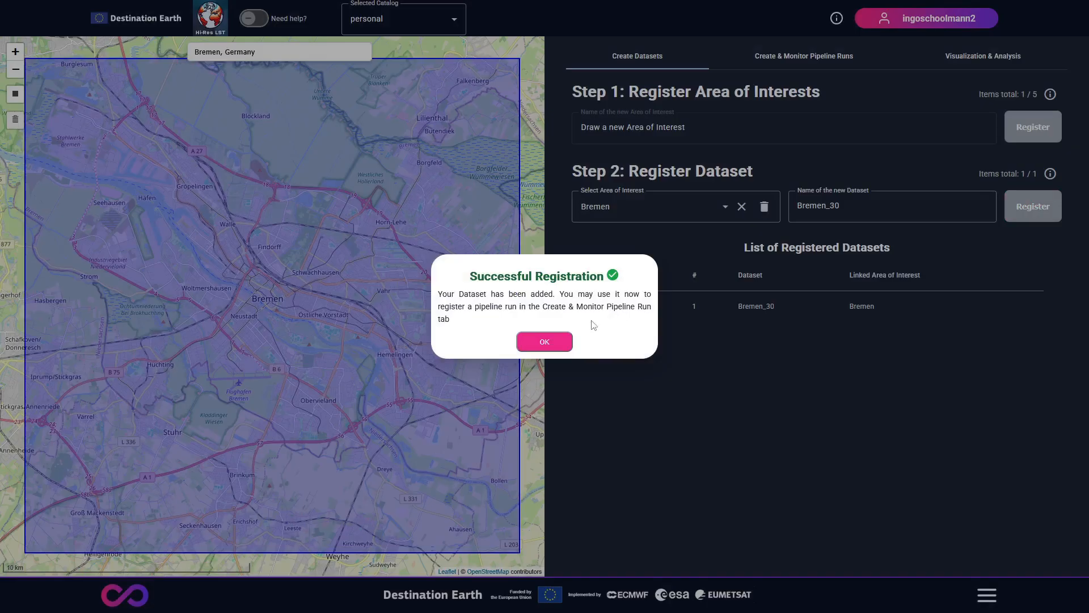
click(546, 342)
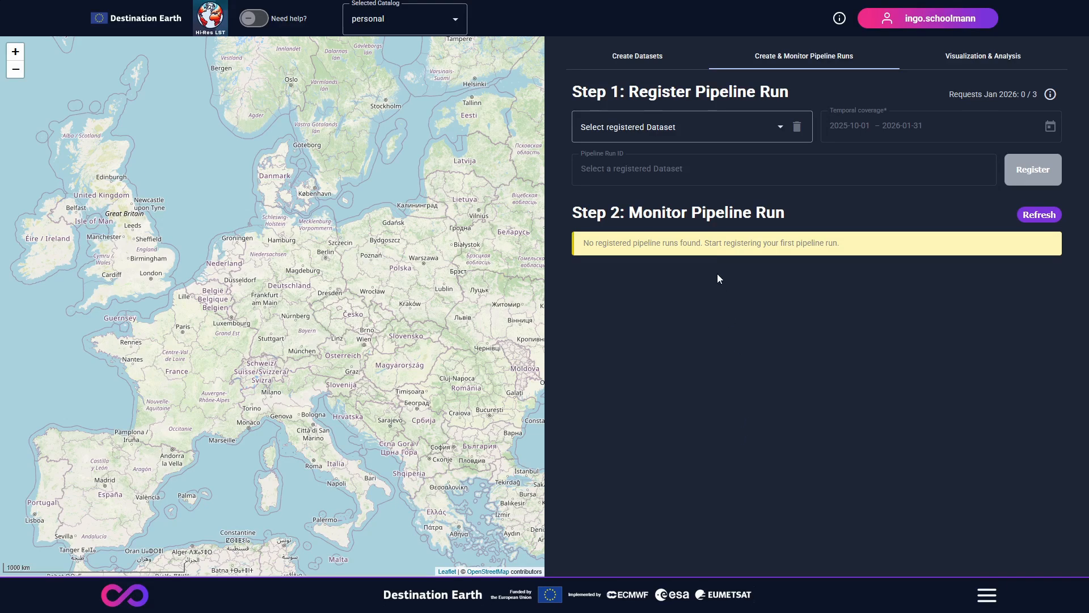
Step: Choose the registered dataset Bremen_30 for a pipeline run and set its temporal coverage to start on 2022-06-13
click(691, 142)
click(691, 170)
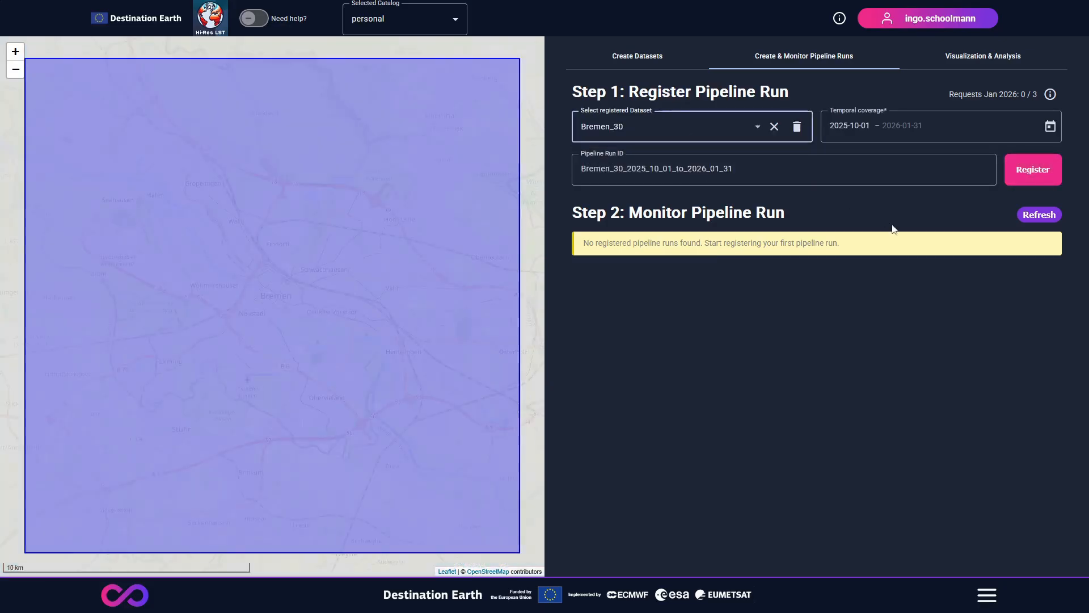
click(1050, 126)
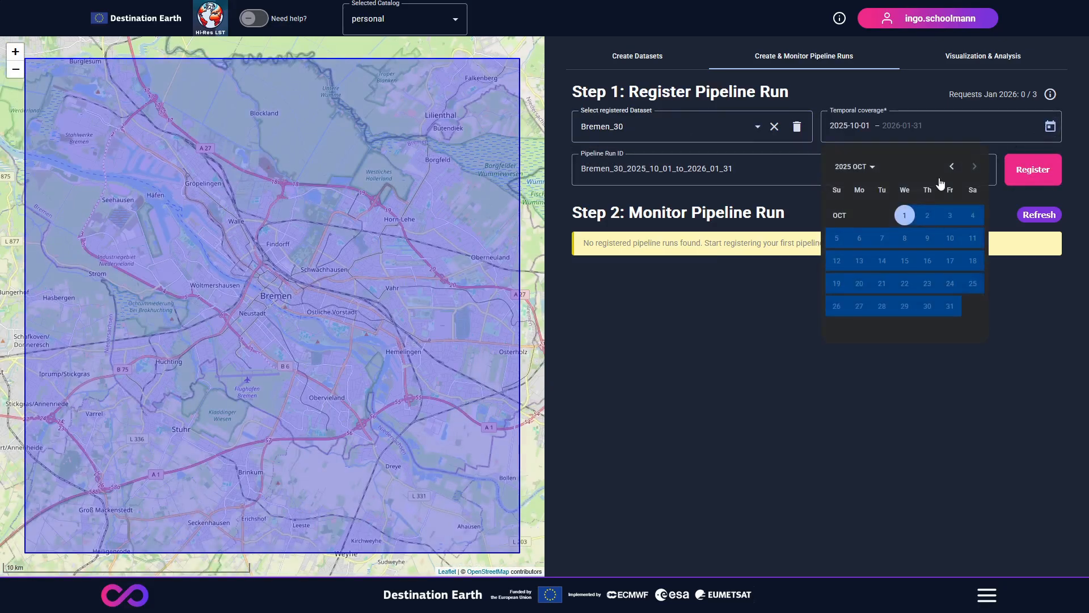
click(953, 167)
click(952, 166)
click(856, 168)
click(846, 318)
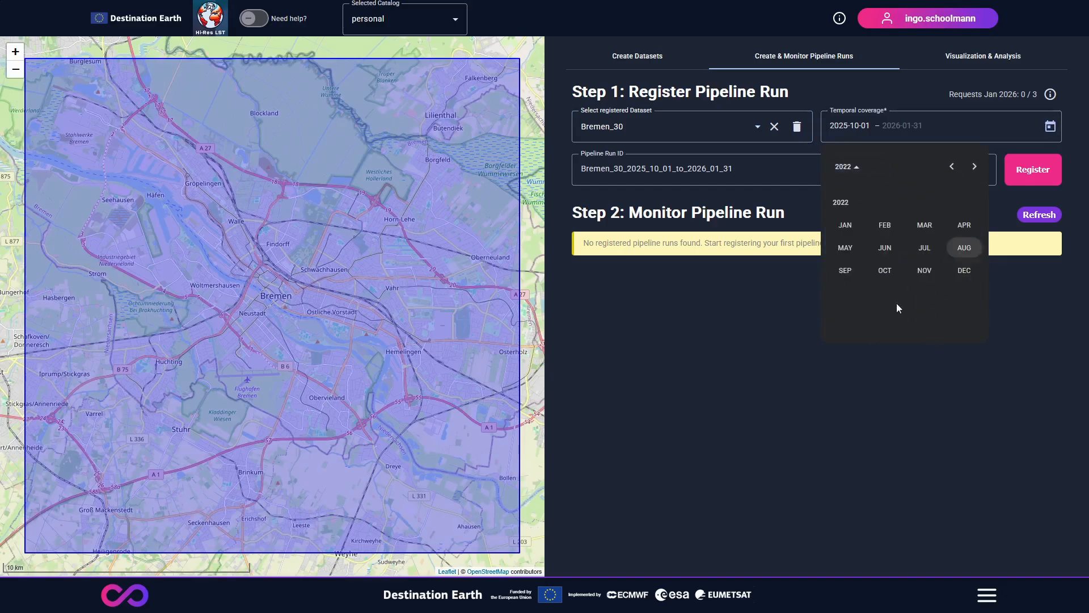
click(888, 250)
click(858, 261)
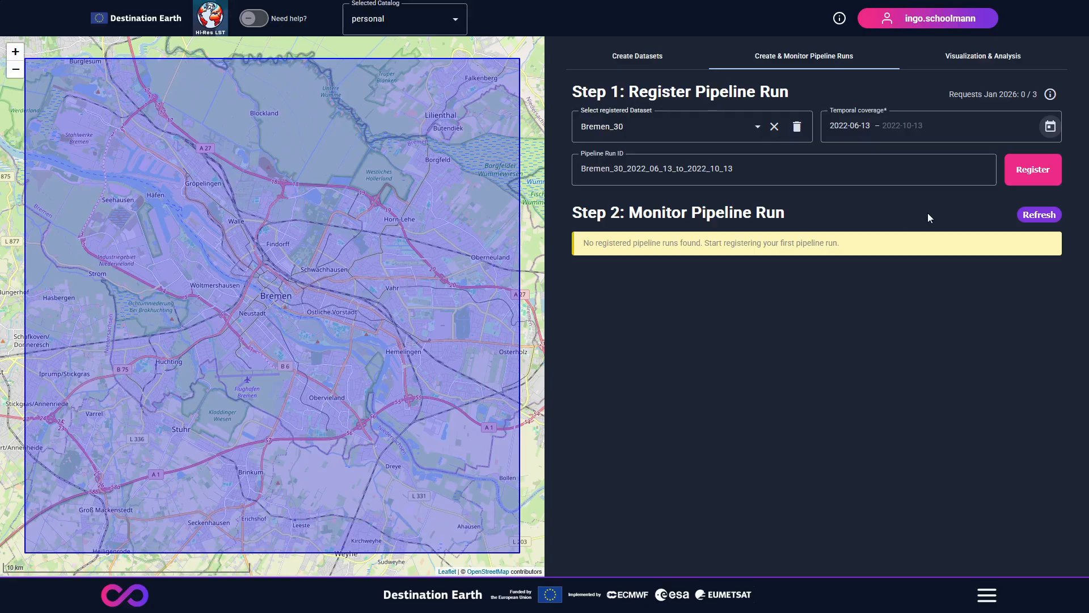
Step: Register the Bremen_30 pipeline run and refresh the list of monitored pipeline runs
click(1042, 178)
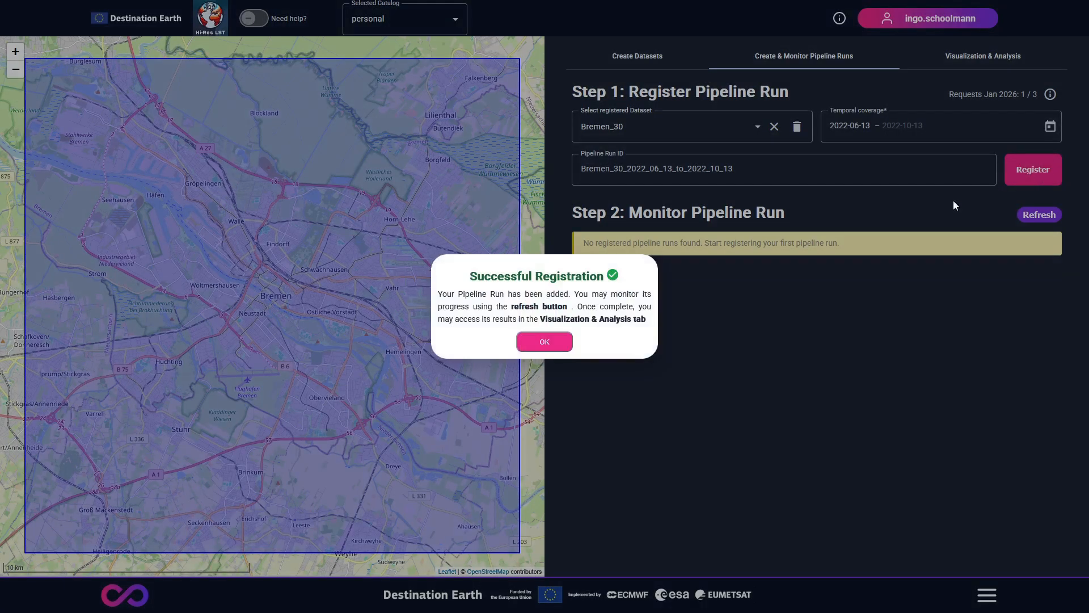
click(545, 342)
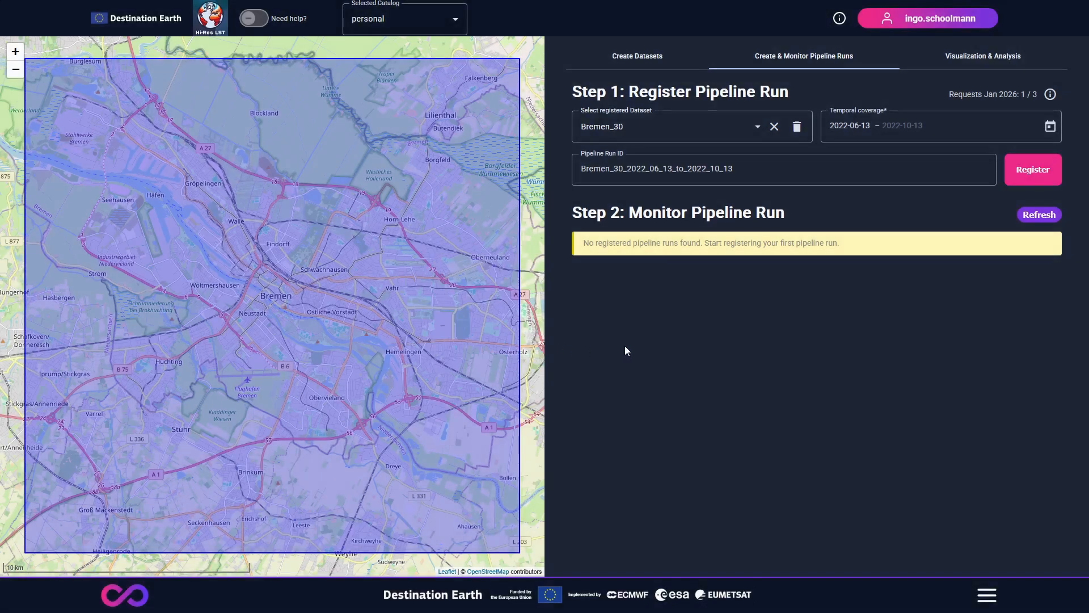
click(1040, 214)
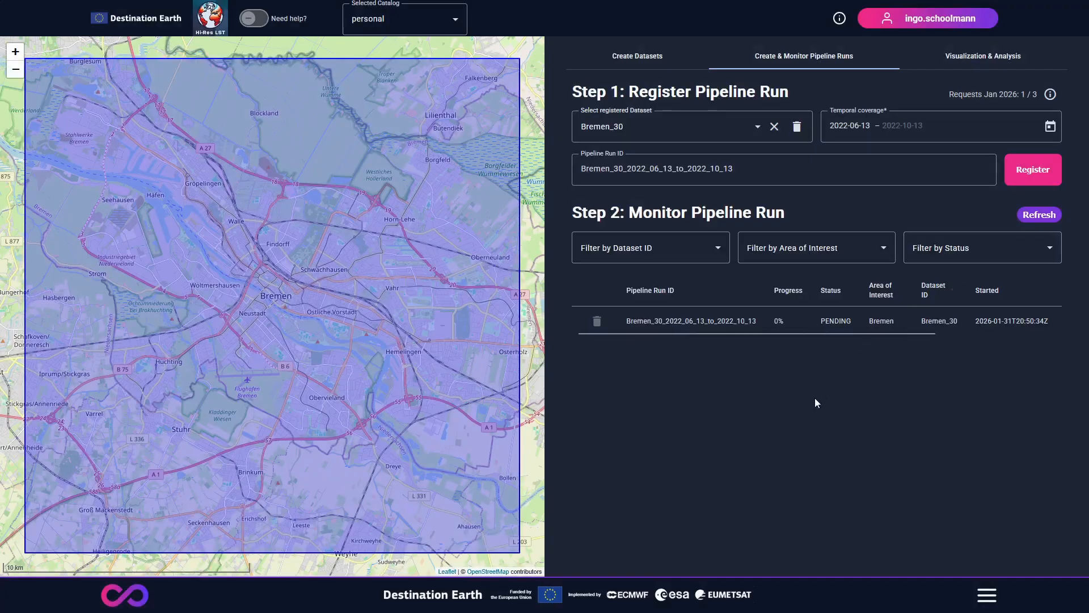
Step: Examine the filter choices for dataset ID, area of interest and status, and refresh the pipeline run list
click(700, 250)
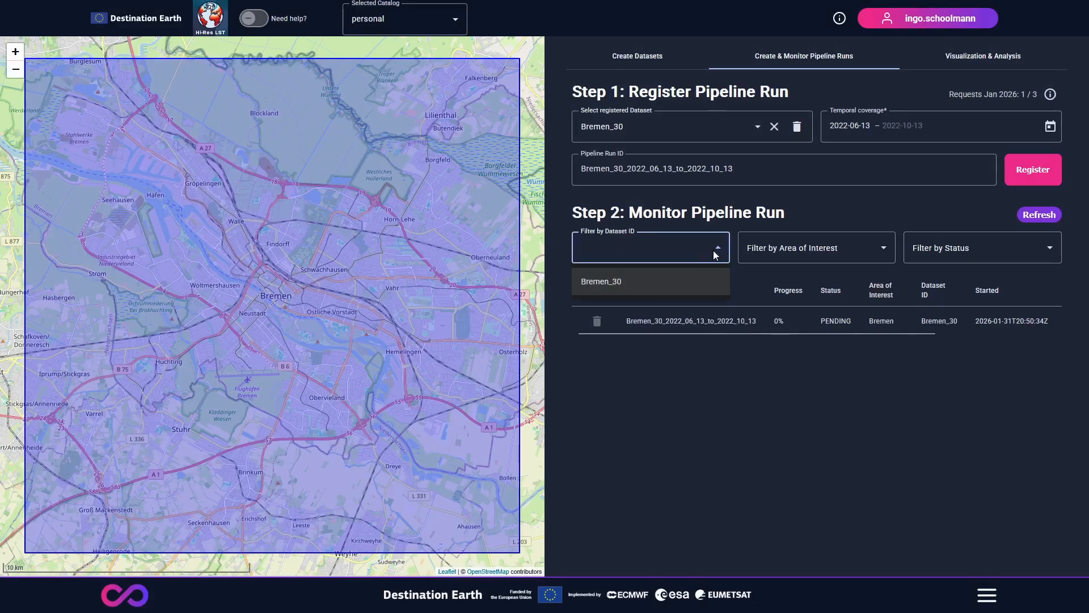
click(806, 249)
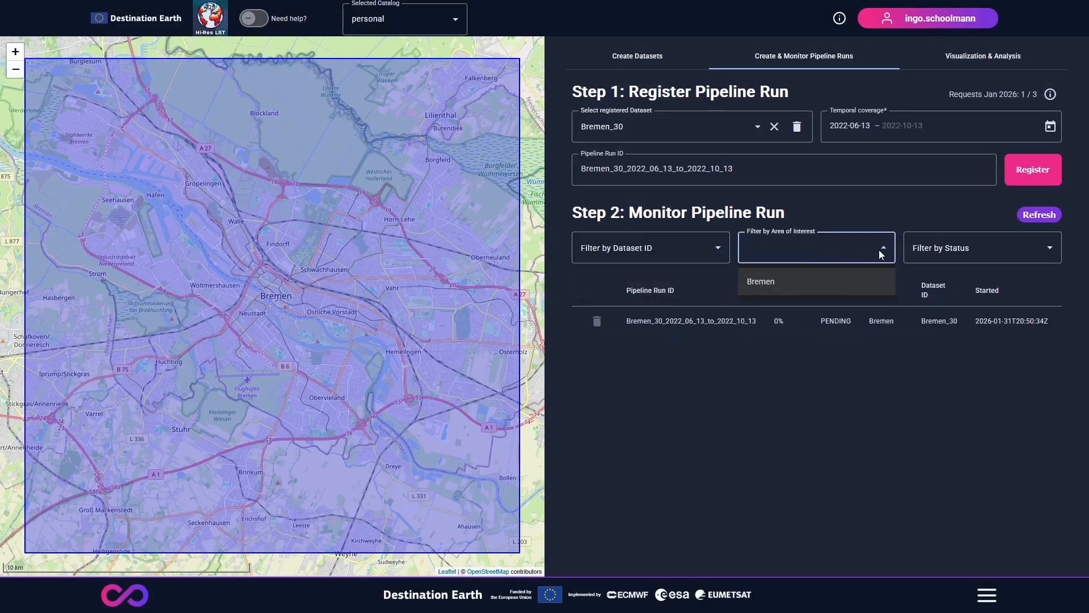
click(969, 251)
click(970, 252)
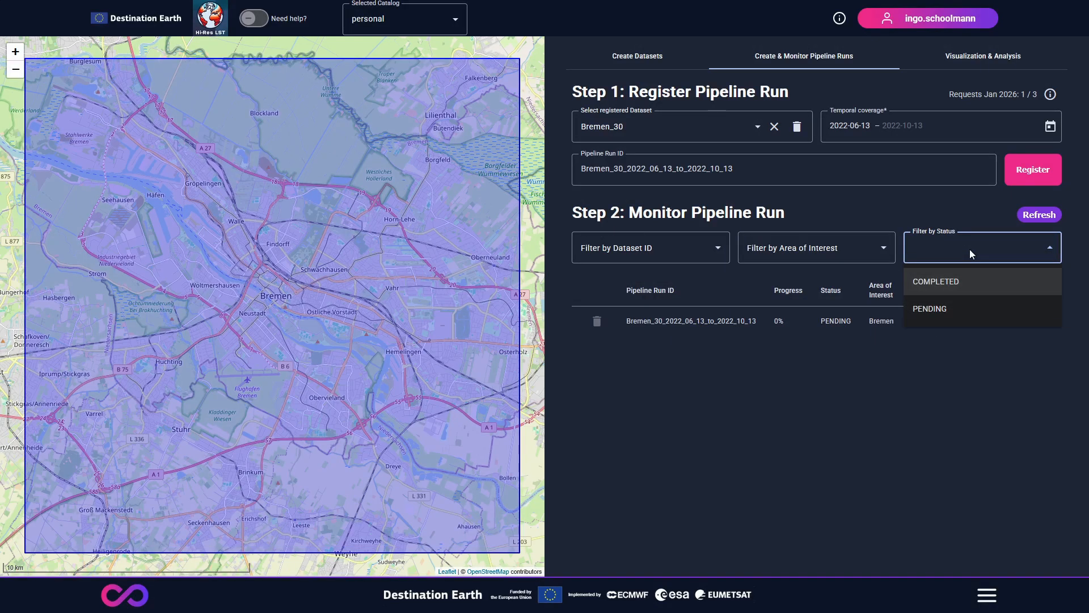
click(969, 250)
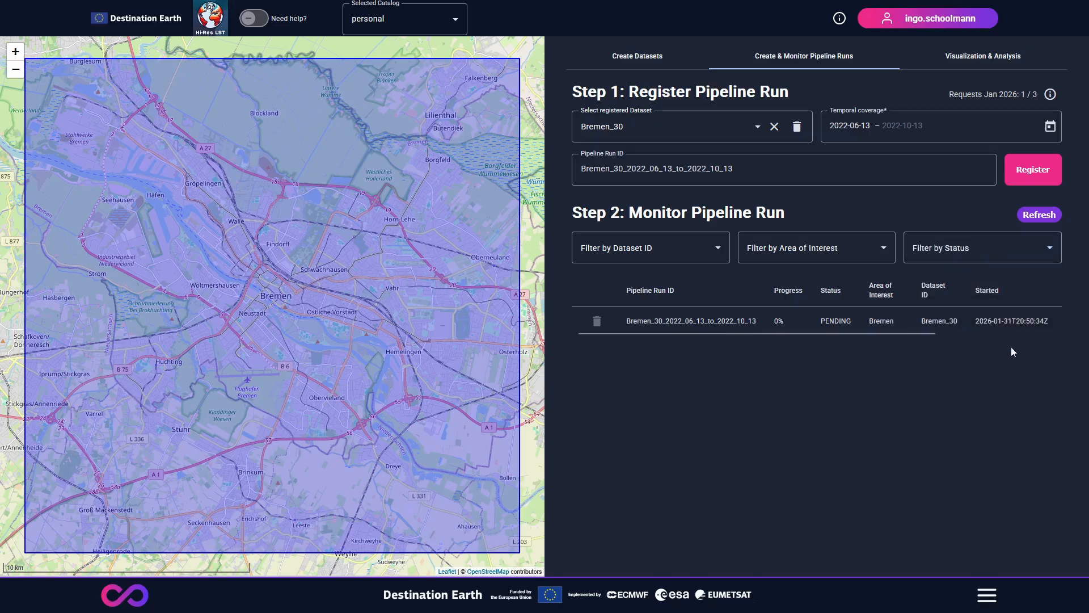
click(1048, 218)
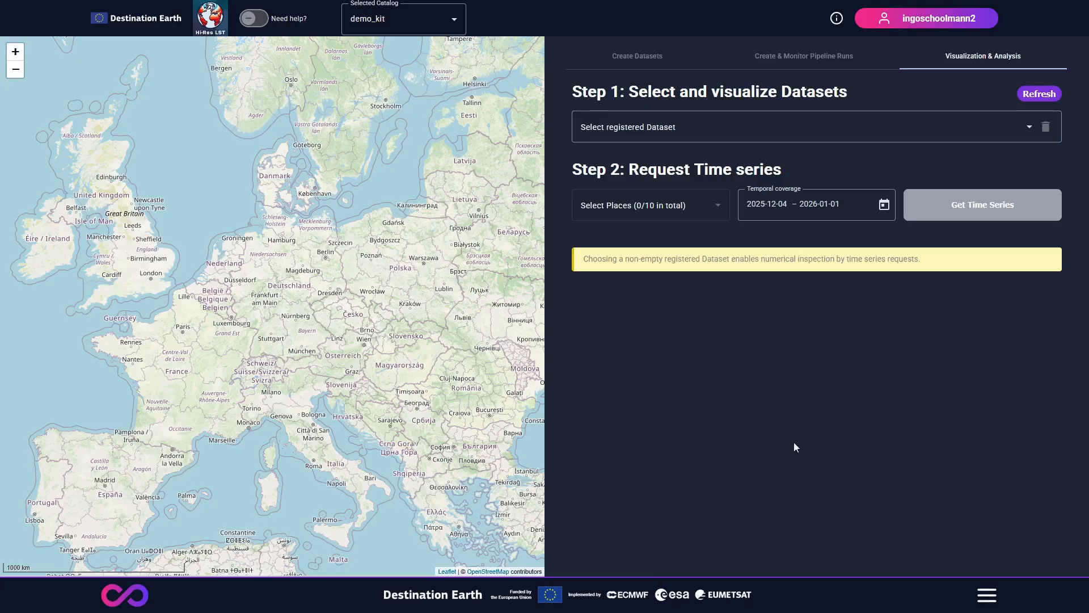
Step: Load the Rome dataset from the demo catalog and display its layer dated 2023-06-16T11:50
click(669, 138)
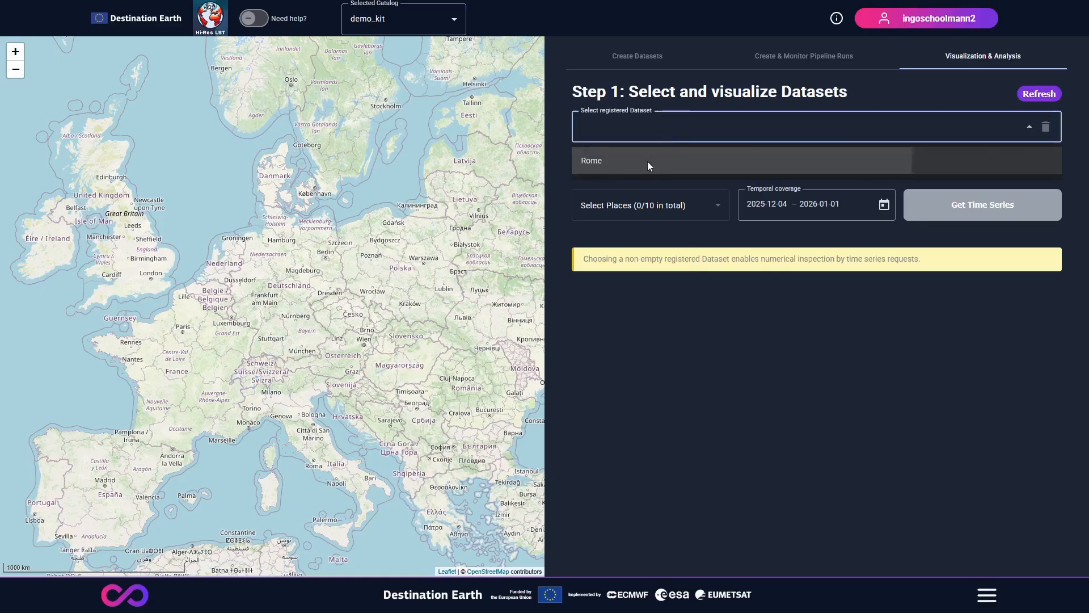
click(649, 161)
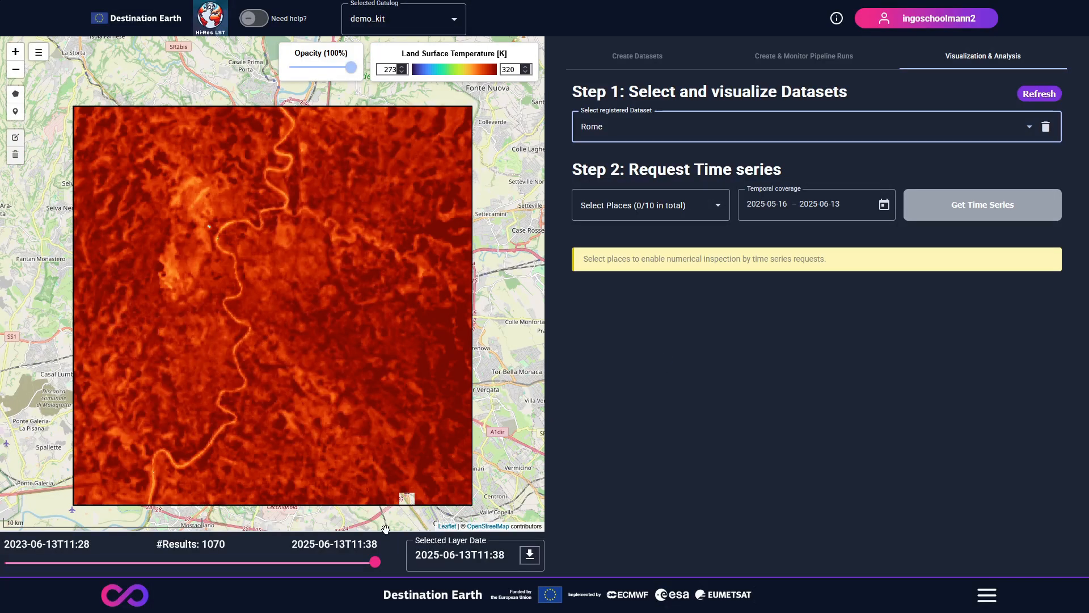
click(7, 564)
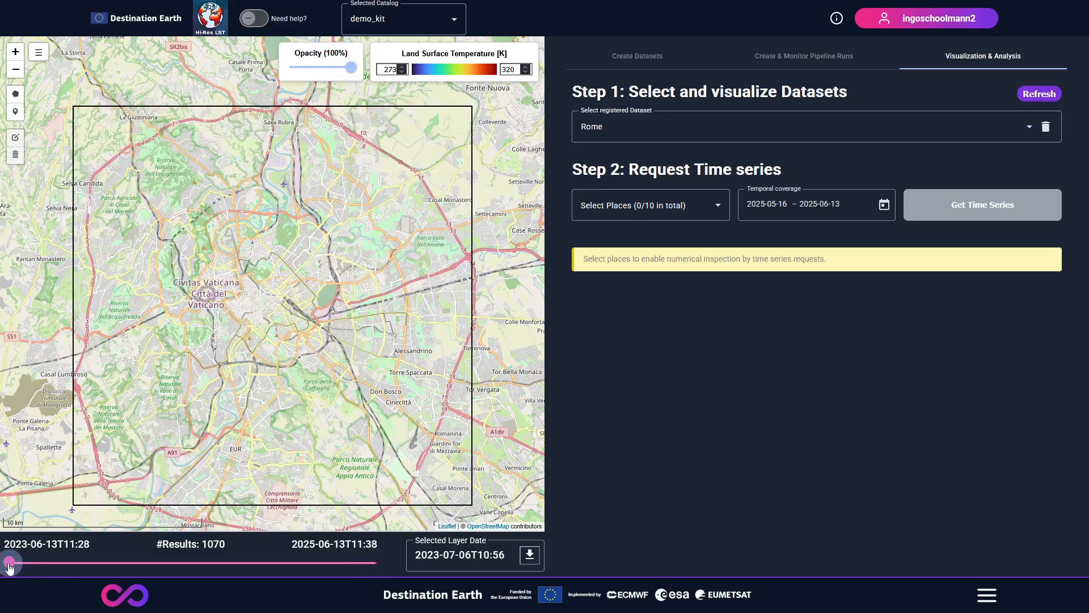
key(Left)
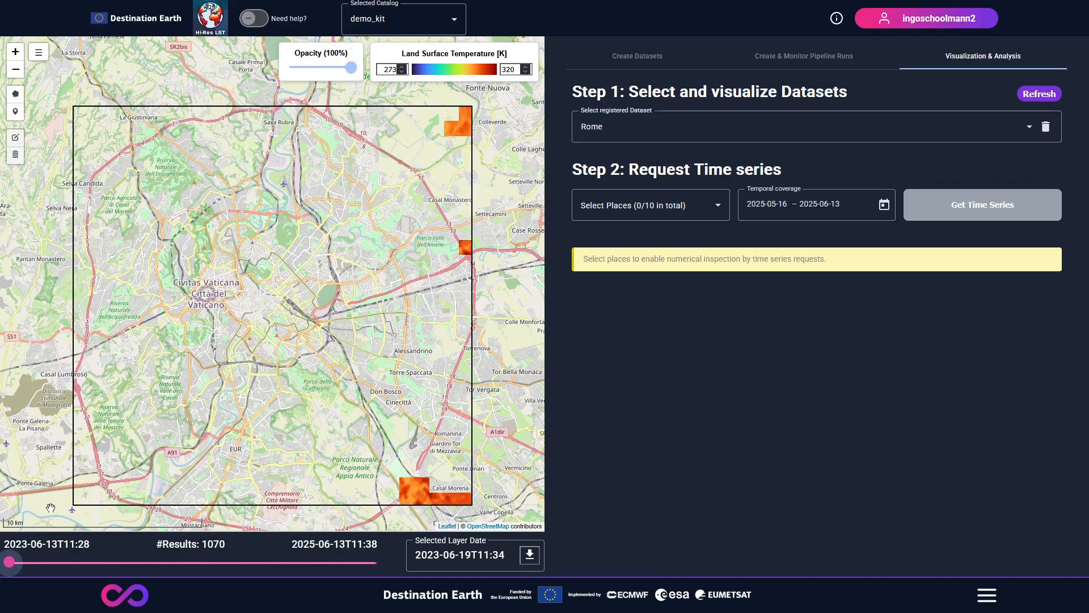
click(16, 564)
drag(15, 563, 7, 564)
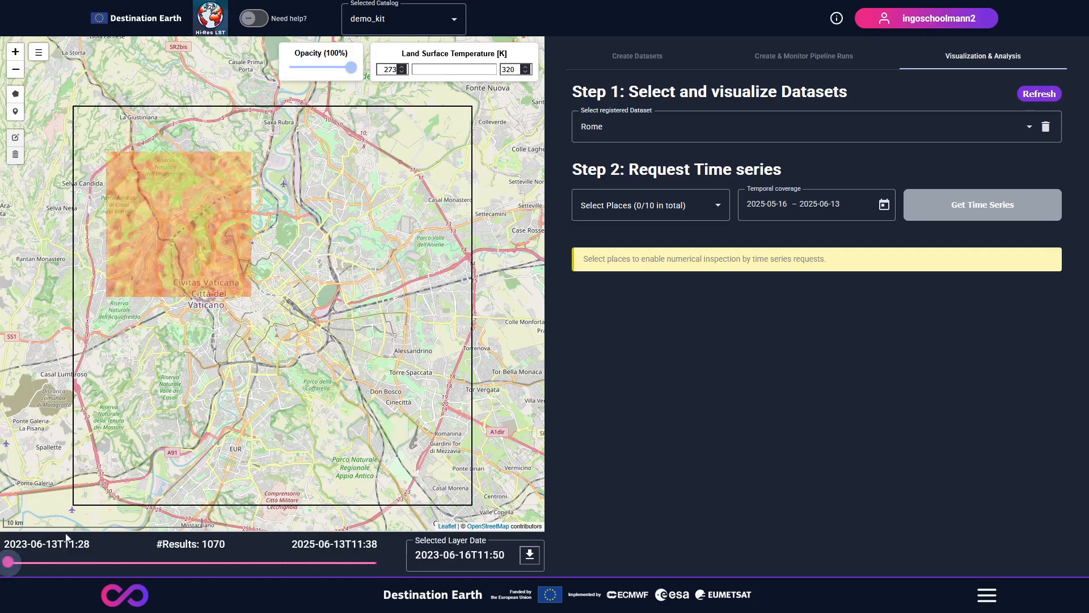
Step: Set the lower limit of the Land Surface Temperature scale to 293 K and check the temperature at a point southeast of central Rome
click(393, 70)
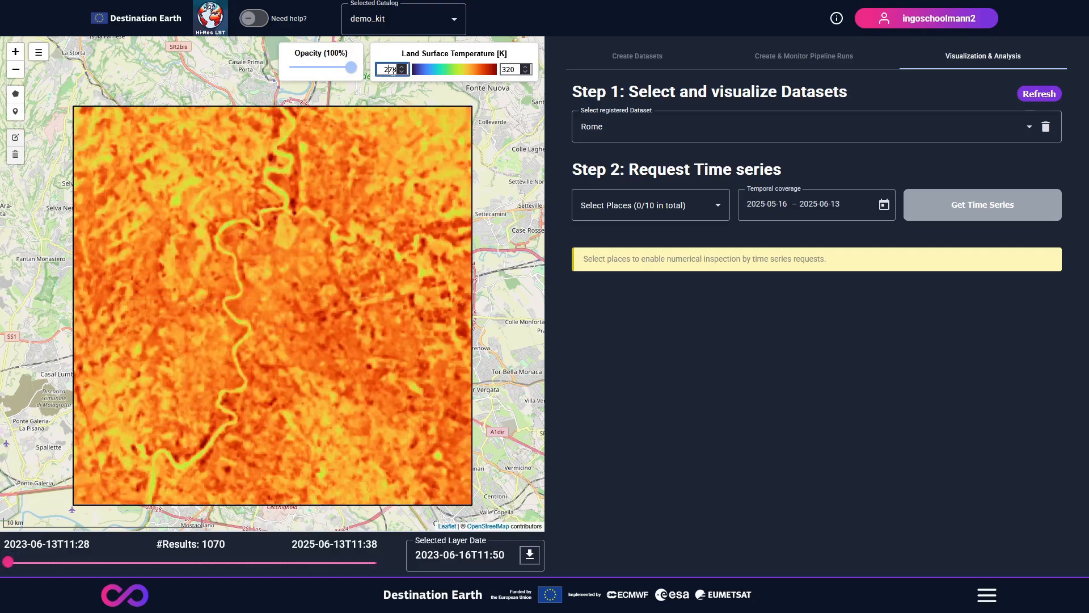
key(BackSpace)
text(9)
key(Return)
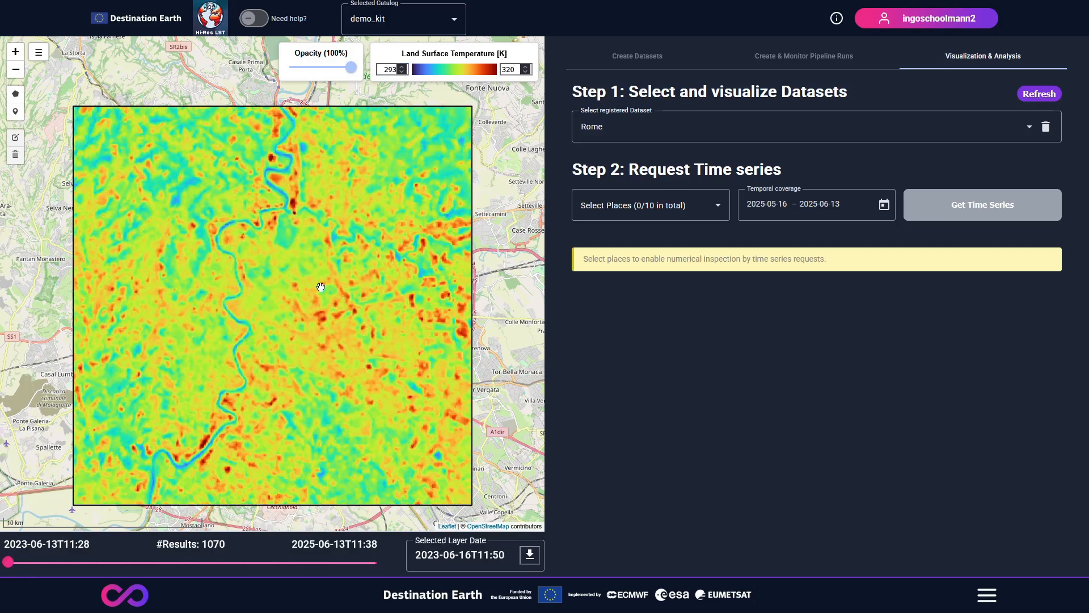
click(320, 315)
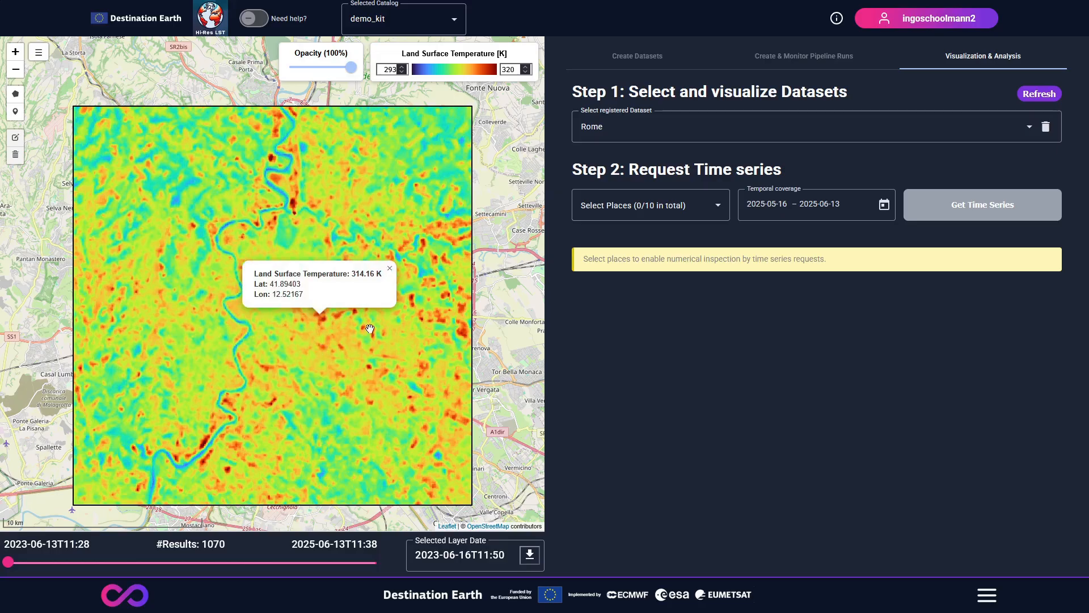
click(389, 271)
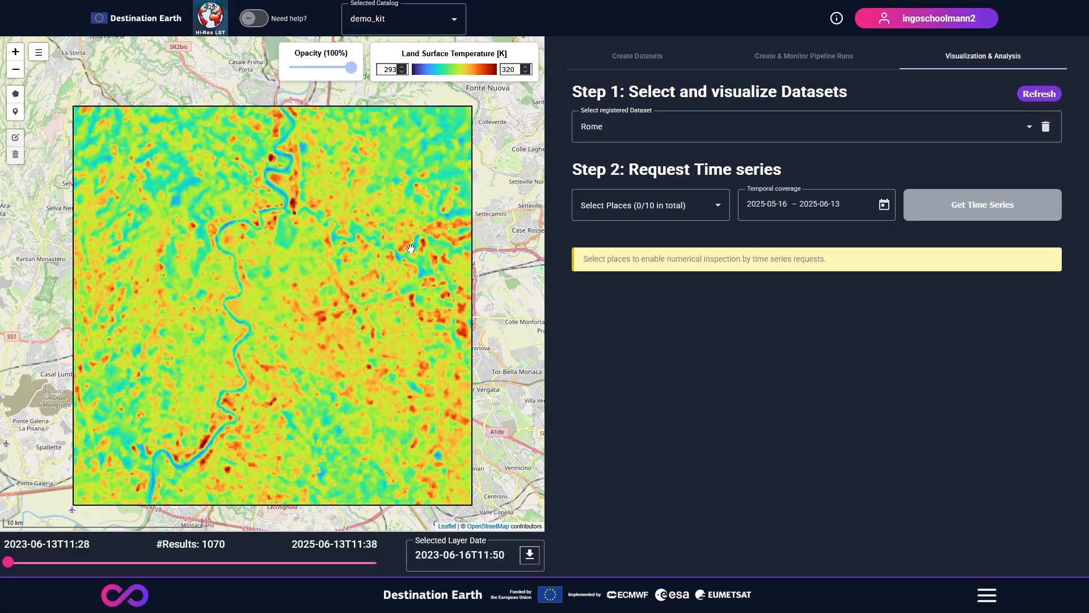
Step: Set the temperature layer's opacity to 58% and hide the Land Surface Temperature layer
scroll(286, 318, up, 1)
click(325, 67)
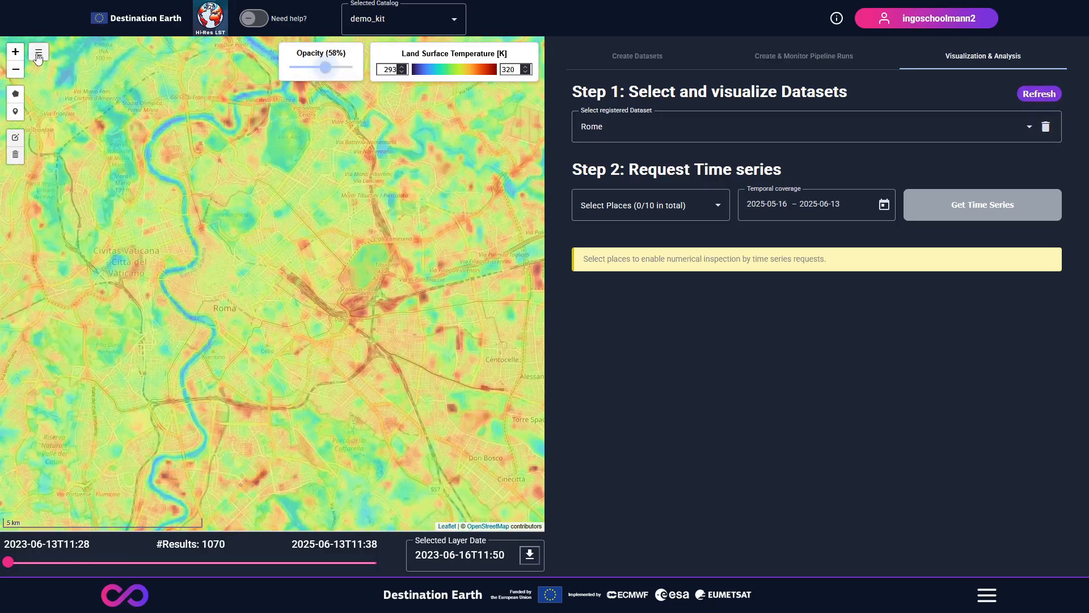
click(69, 53)
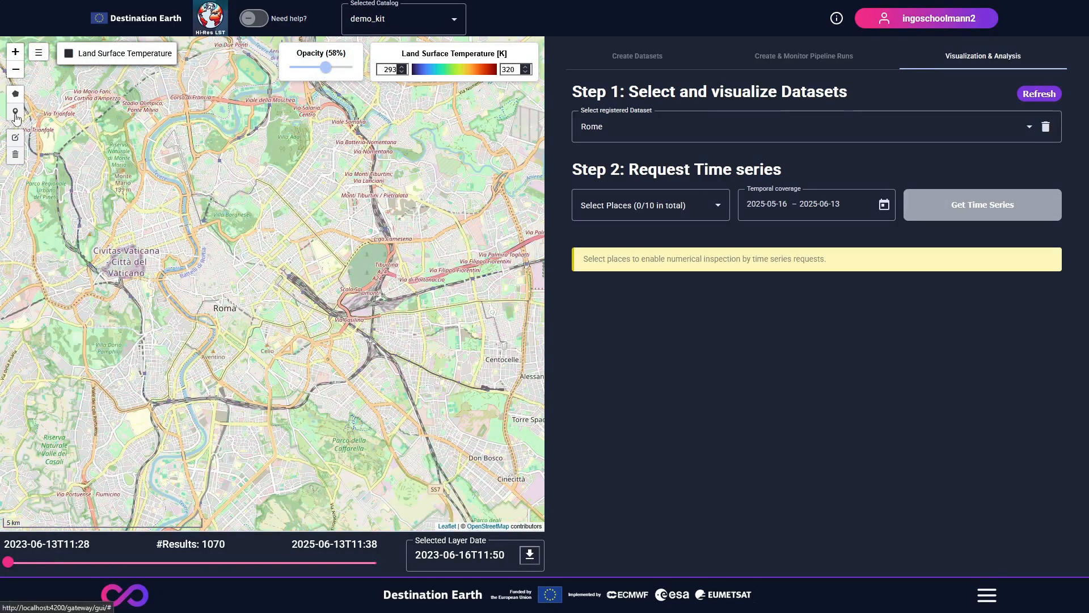
Step: Place a point on the green area northeast of Rome's centre and save it as a place named A
click(15, 111)
click(362, 266)
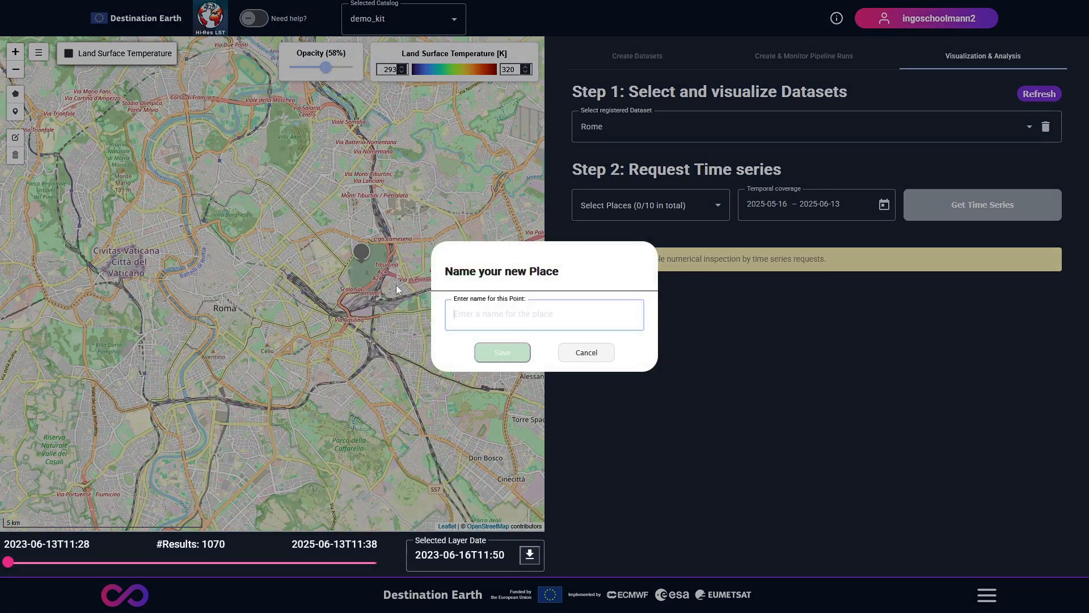
text(A)
click(502, 353)
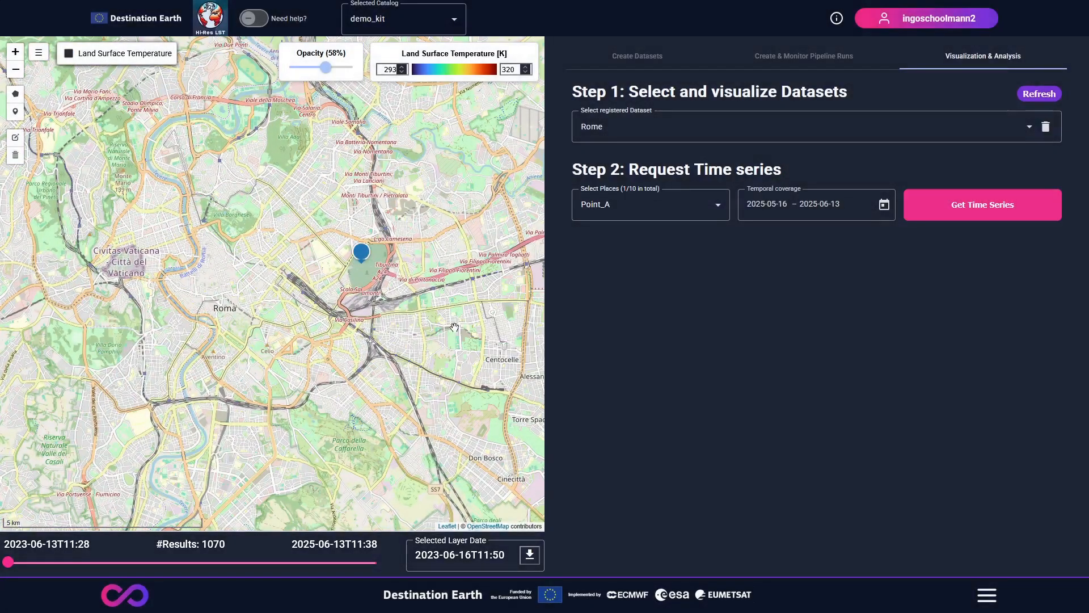
Step: Draw a polygon around the city blocks northwest of Point_A and save it as a place named B
click(15, 93)
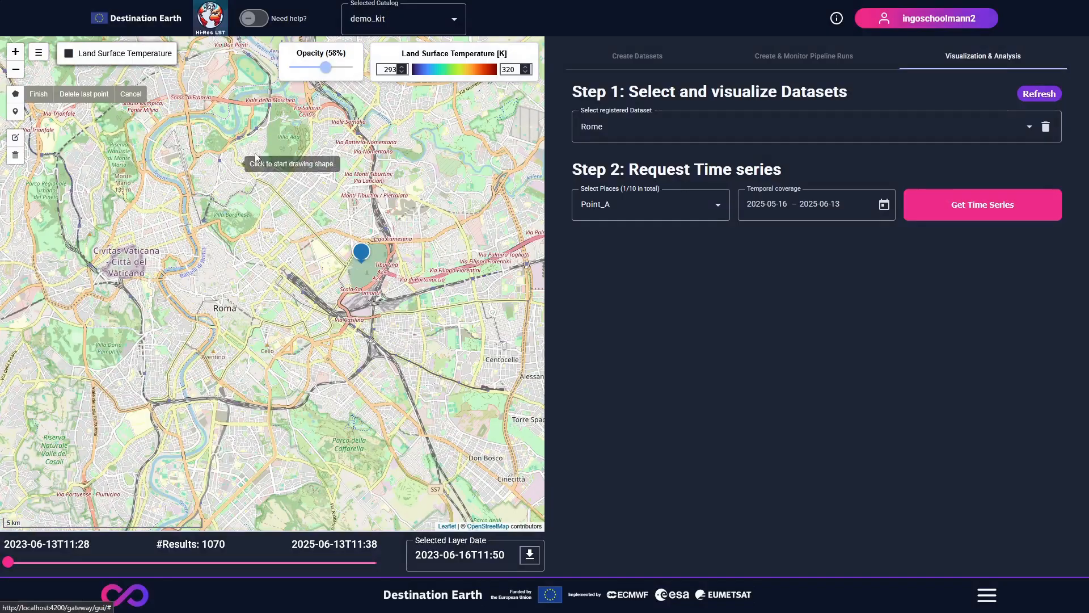
click(282, 192)
click(315, 145)
click(336, 163)
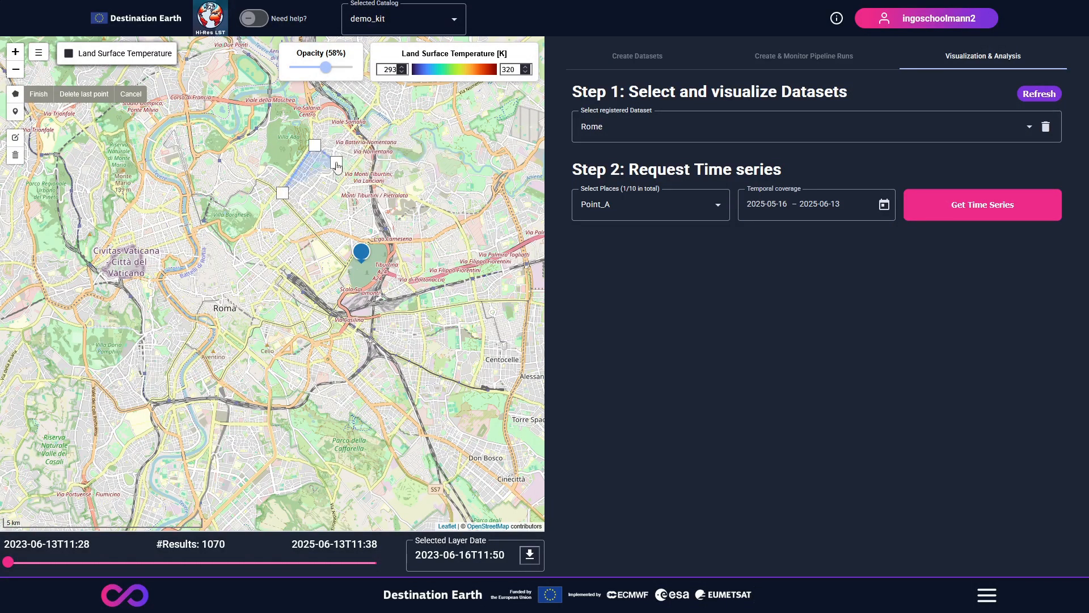
click(310, 210)
click(282, 193)
text(B)
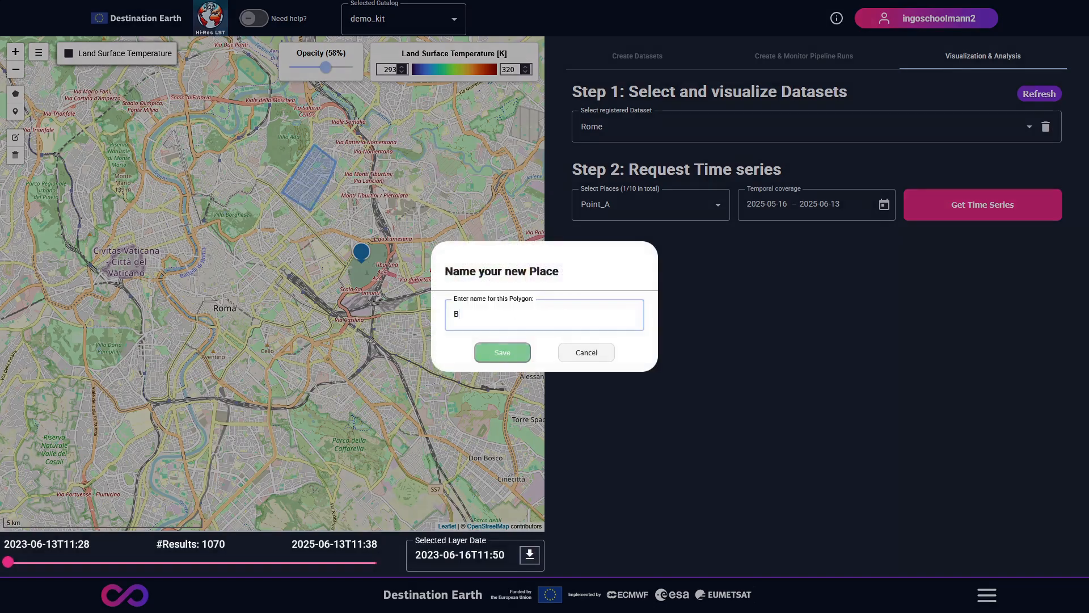
click(492, 349)
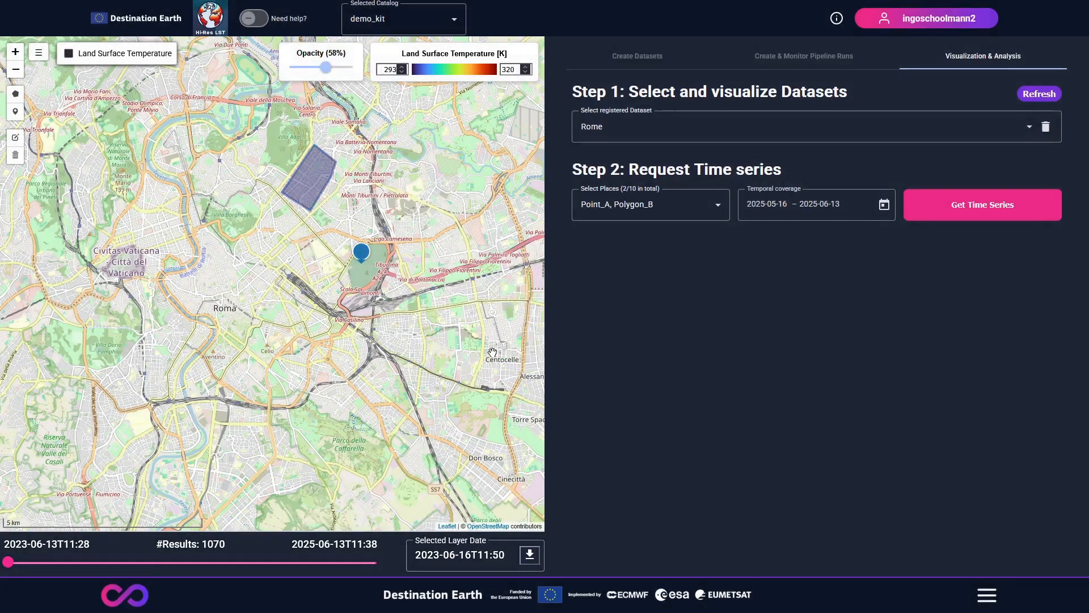
Step: Show the Land Surface Temperature layer again and request the time series for Point_A and Polygon_B
scroll(405, 233, up, 1)
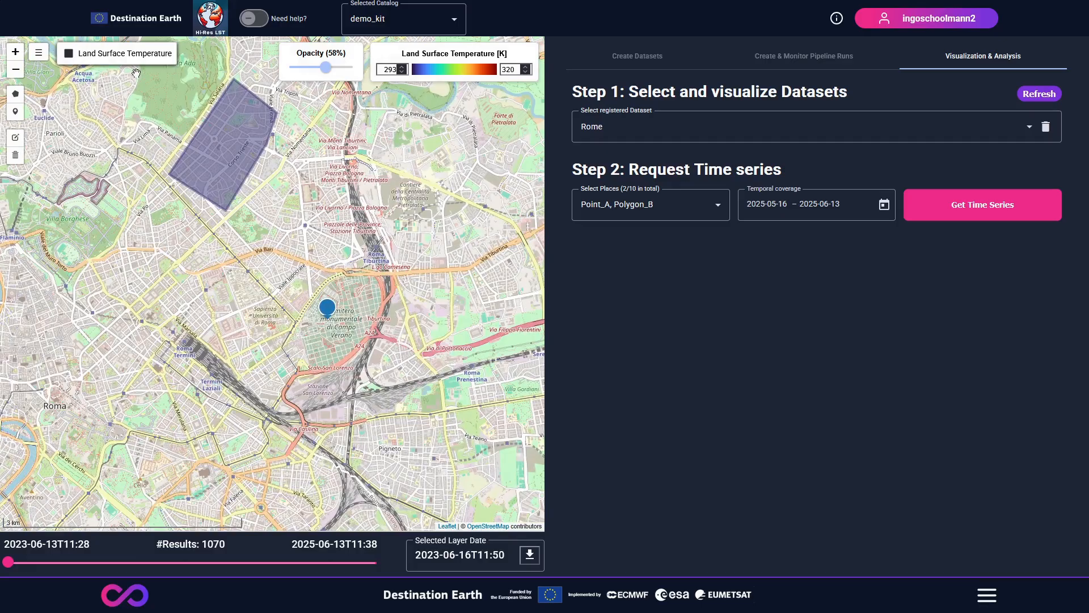
click(69, 54)
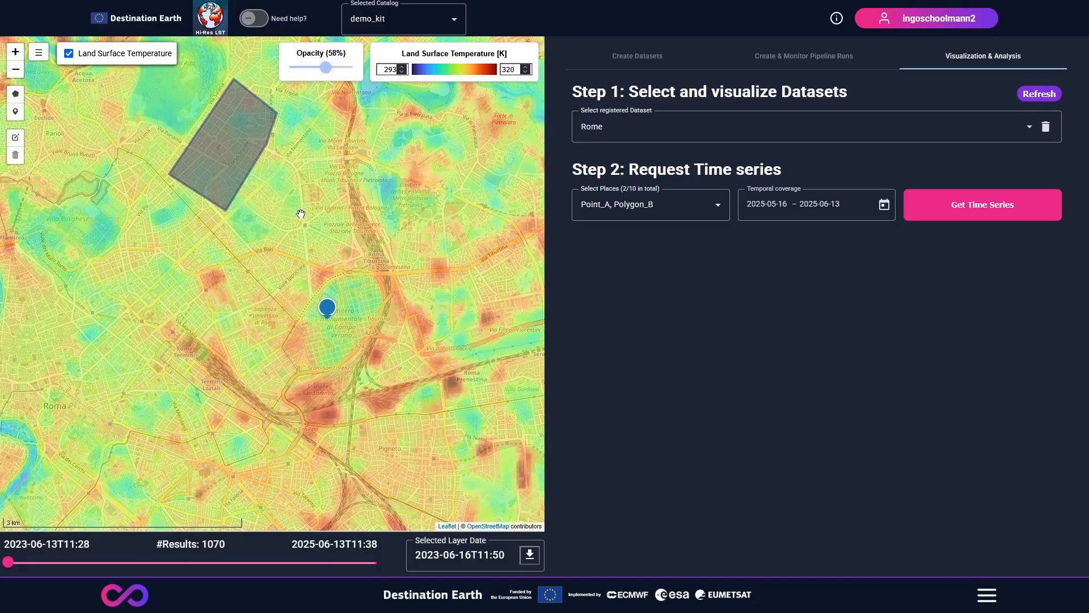
click(972, 213)
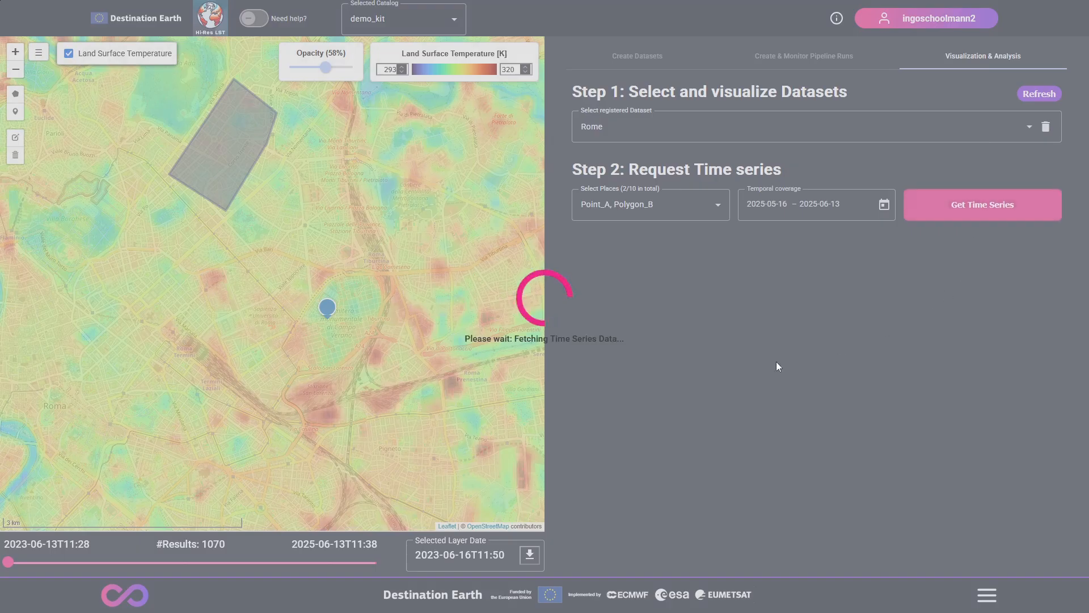